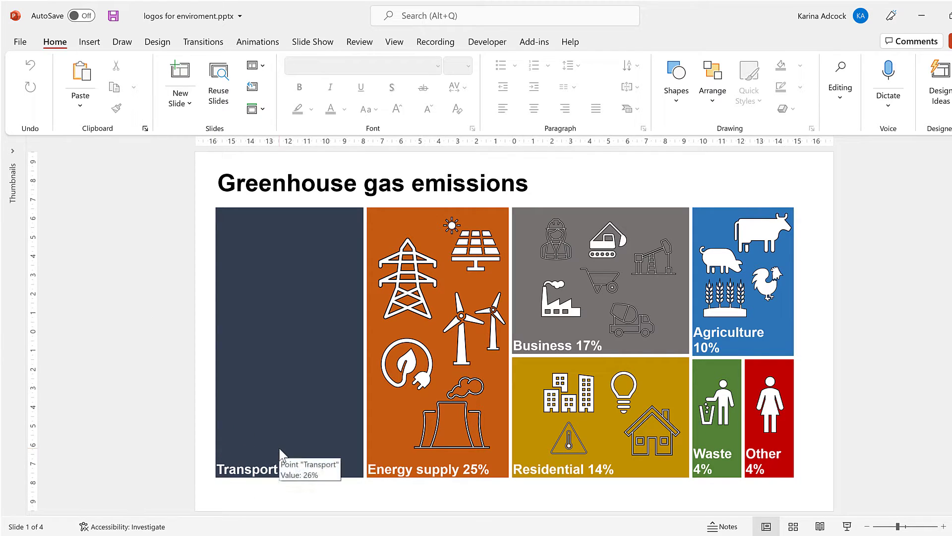
Open the Icons gallery from the Insert ribbon.
left_click(90, 42)
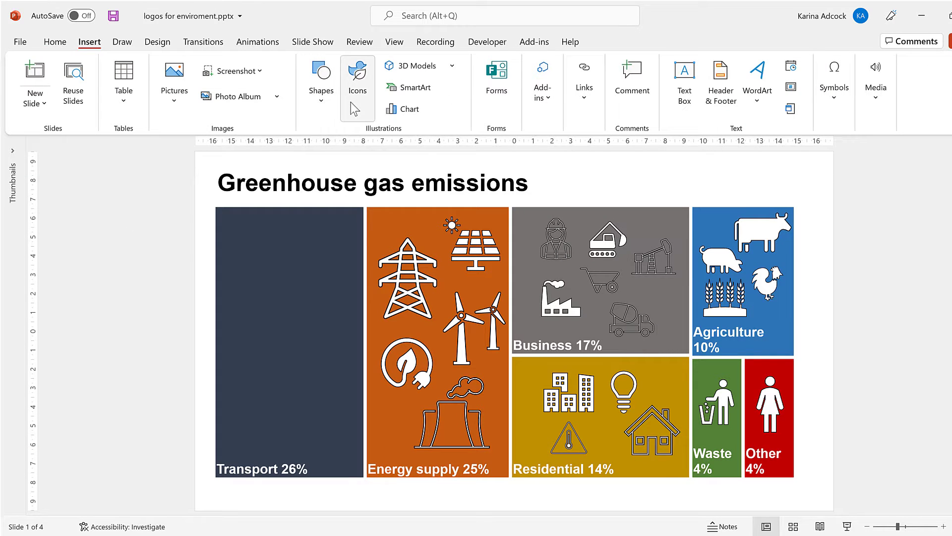
left_click(357, 82)
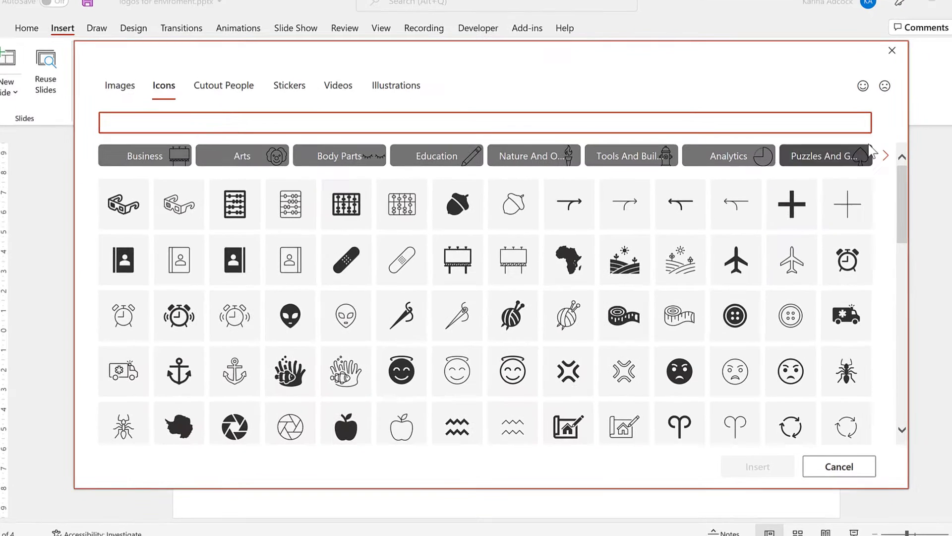
Browse the Home icon category, then clear the search to show all icons again.
left_click(886, 156)
left_click(885, 156)
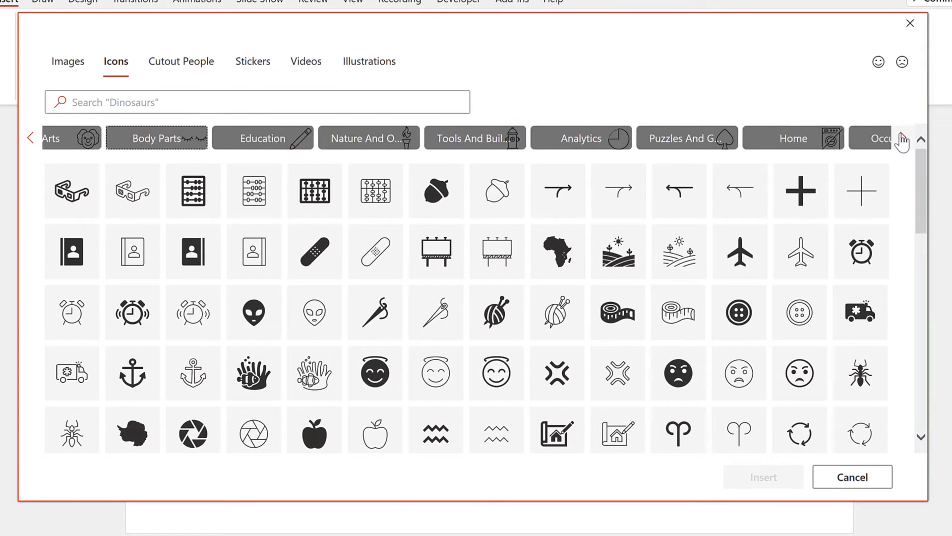
left_click(903, 138)
left_click(743, 138)
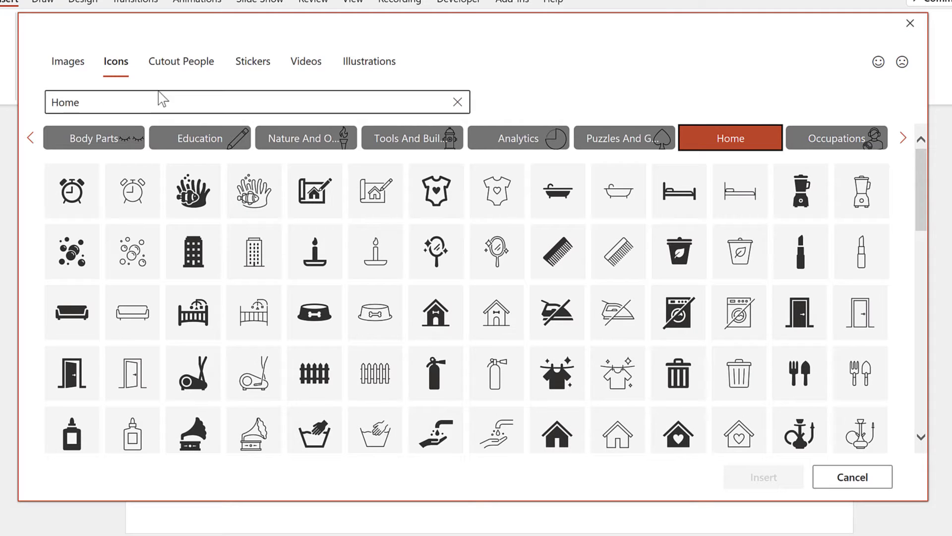
left_click_drag(48, 102, 176, 104)
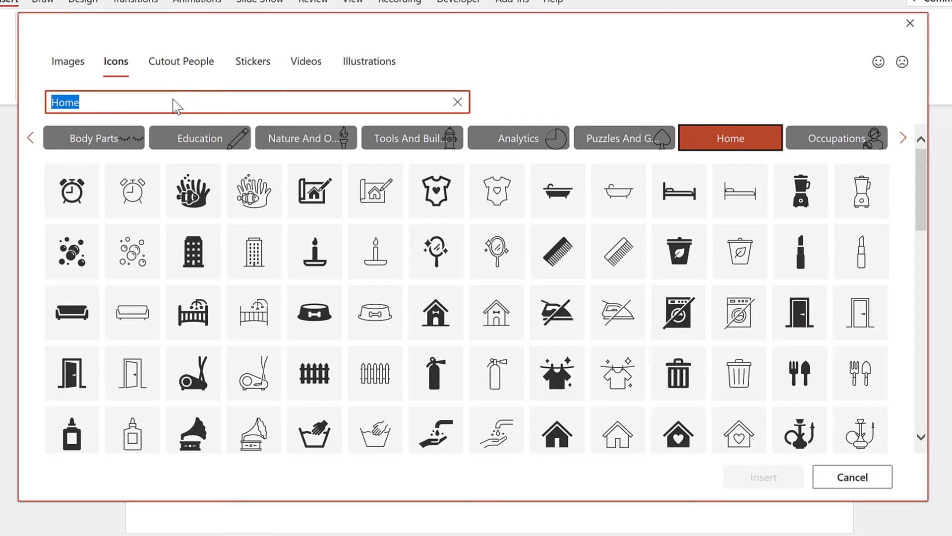
key("BackSpace")
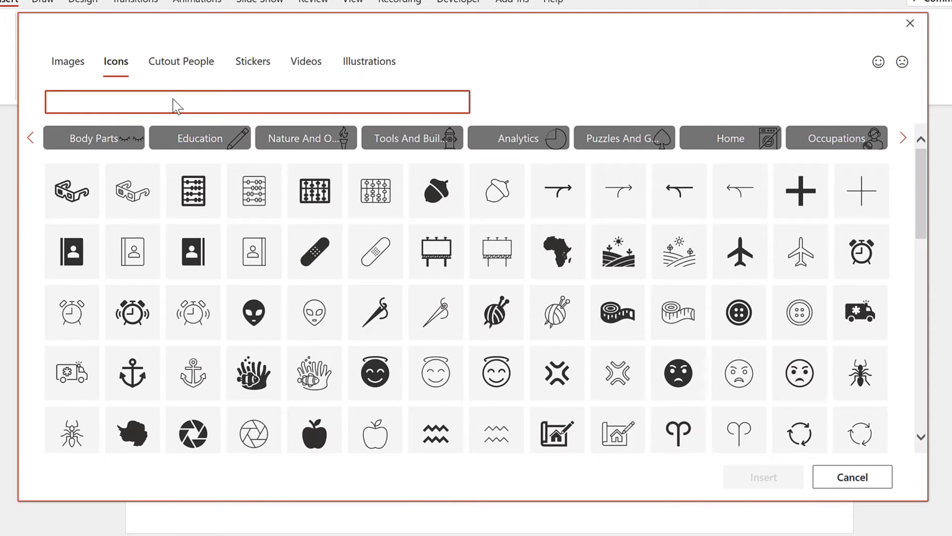
type("car")
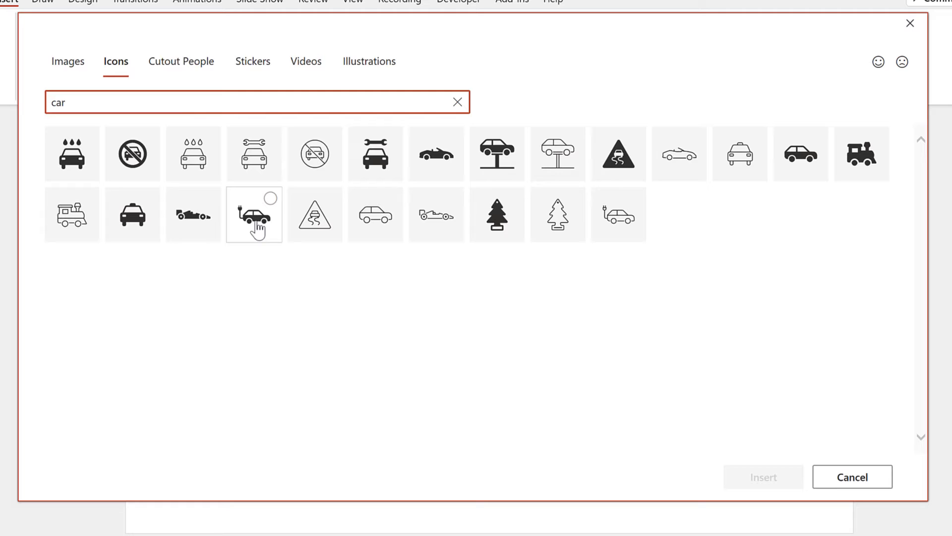
Pick the electric car and steam train icons from the 'car' results.
left_click(257, 224)
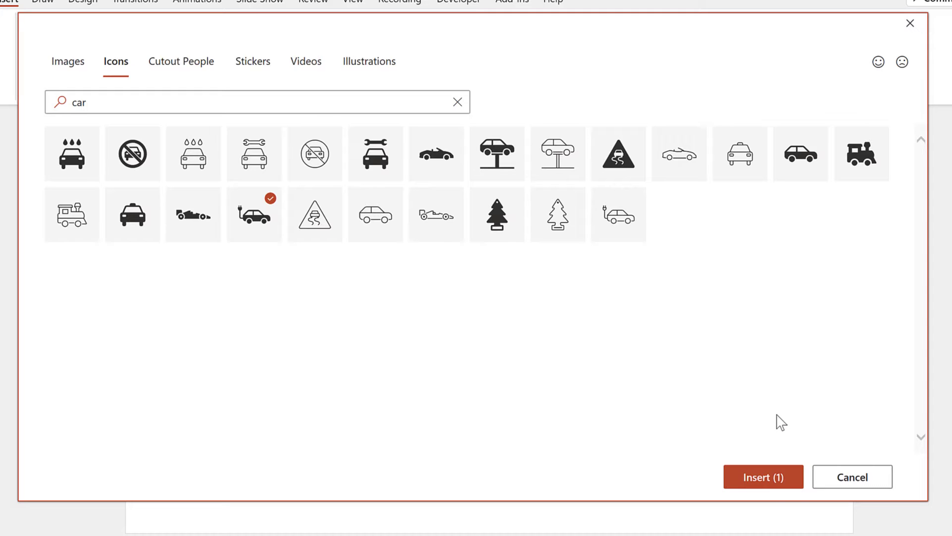
left_click(73, 217)
Pick a bicycle, a plane taking off and a winding road from 'bike', 'plane' and 'road' searches.
left_click(119, 102)
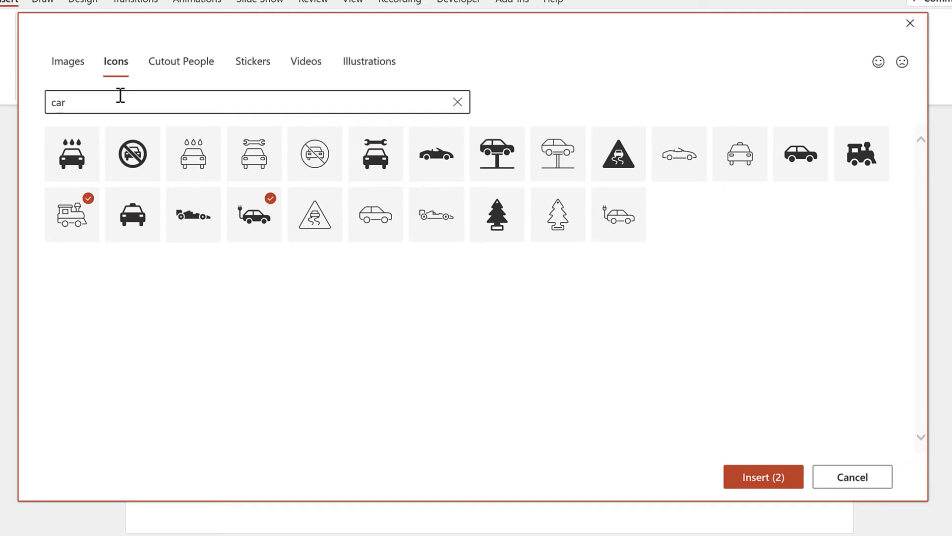
left_click_drag(117, 102, 37, 101)
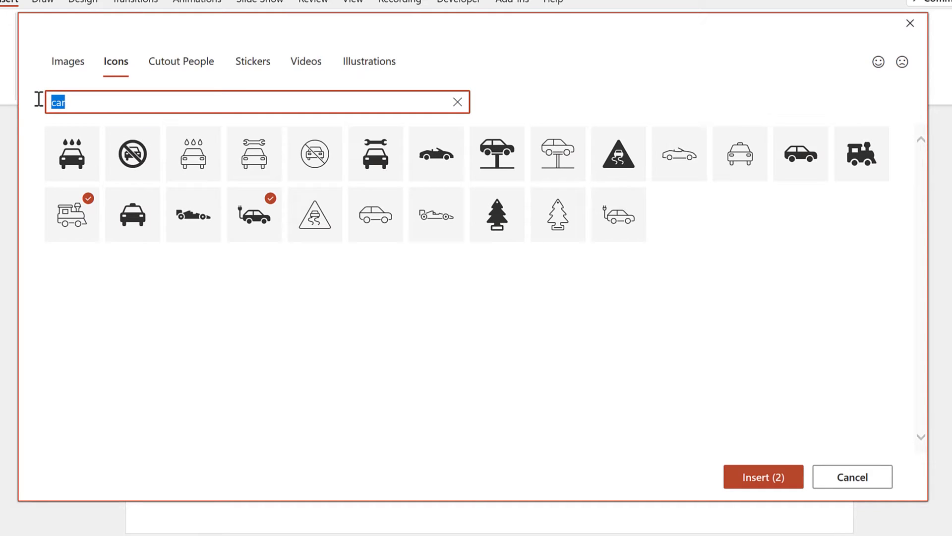
type("bike")
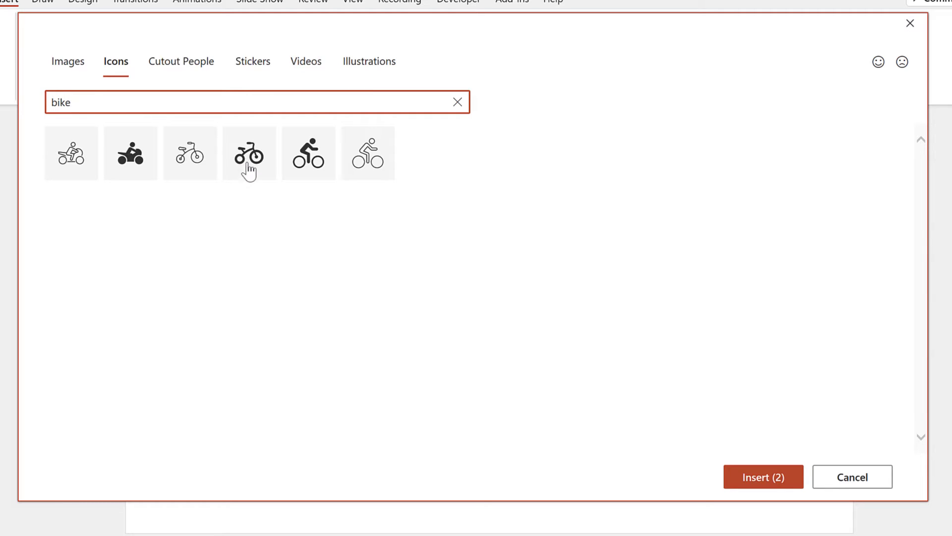
left_click(249, 158)
left_click_drag(82, 102, 37, 101)
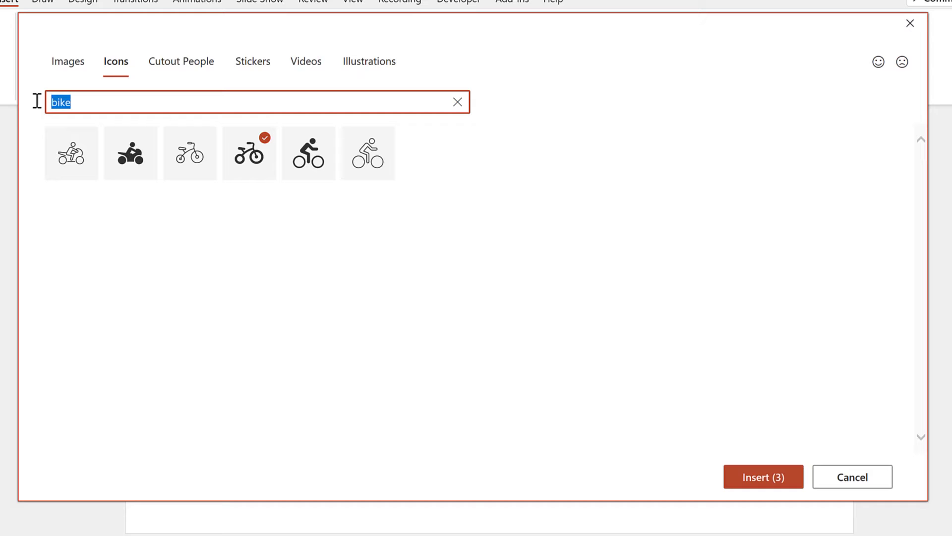
type("plane")
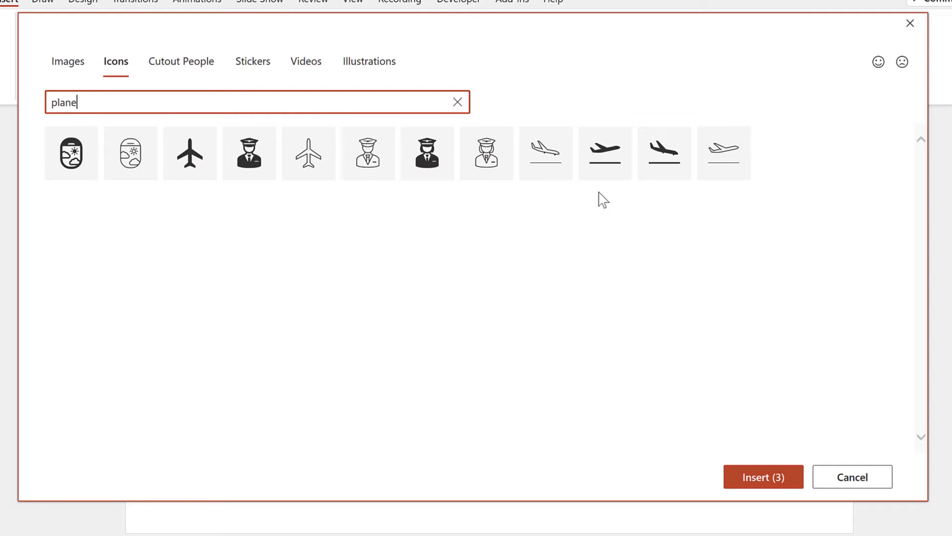
left_click(605, 153)
left_click_drag(79, 102, 32, 100)
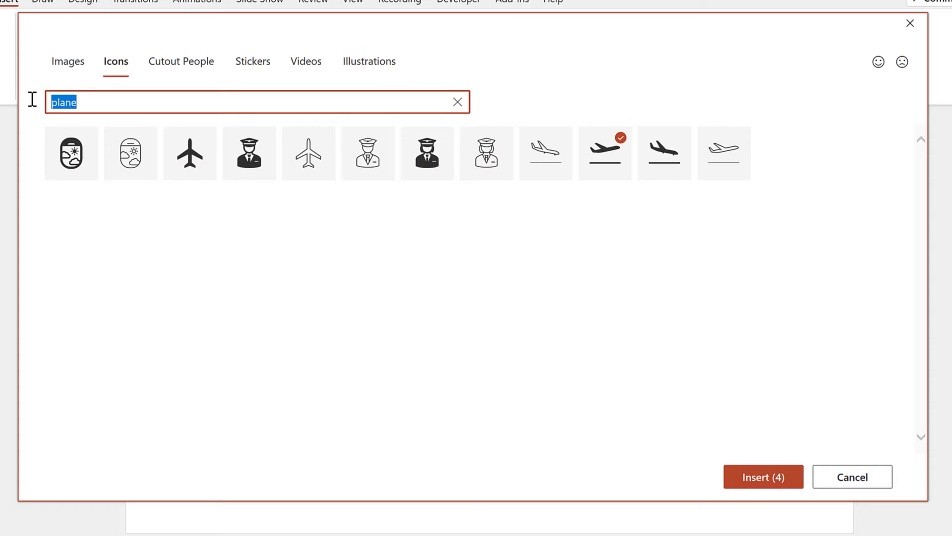
type("road")
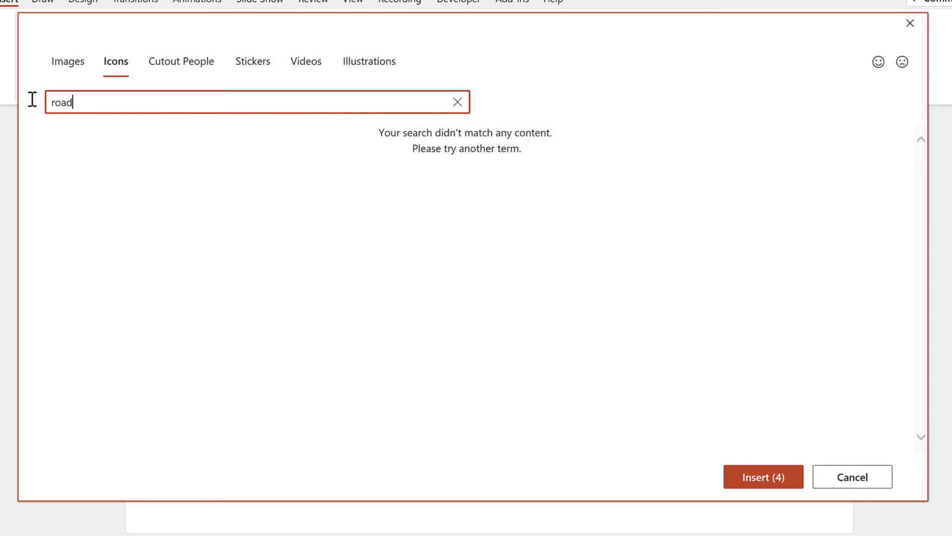
left_click(133, 154)
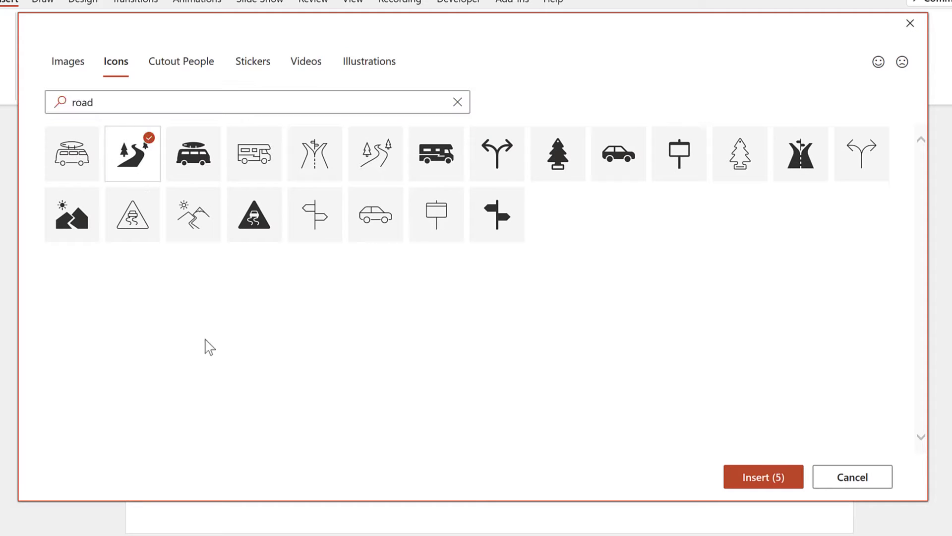
left_click_drag(97, 102, 34, 100)
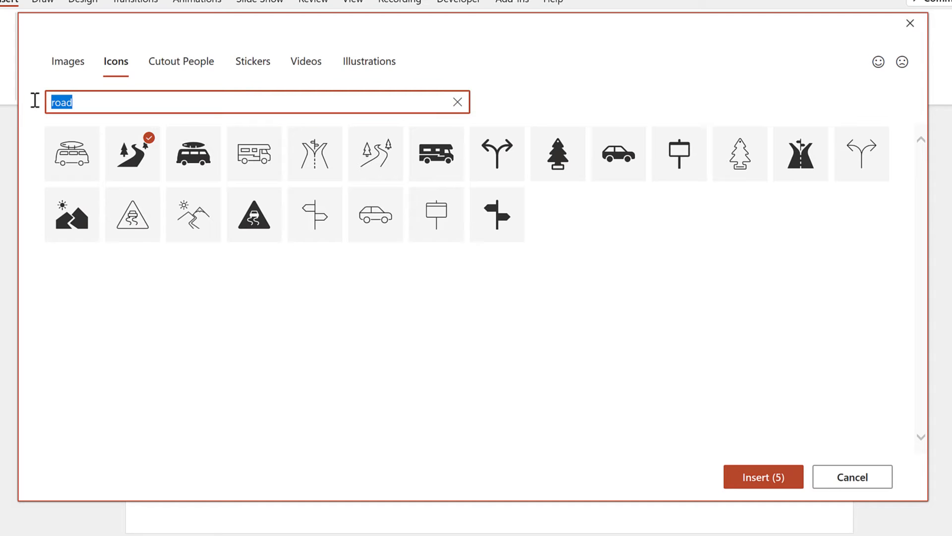
type("lorry")
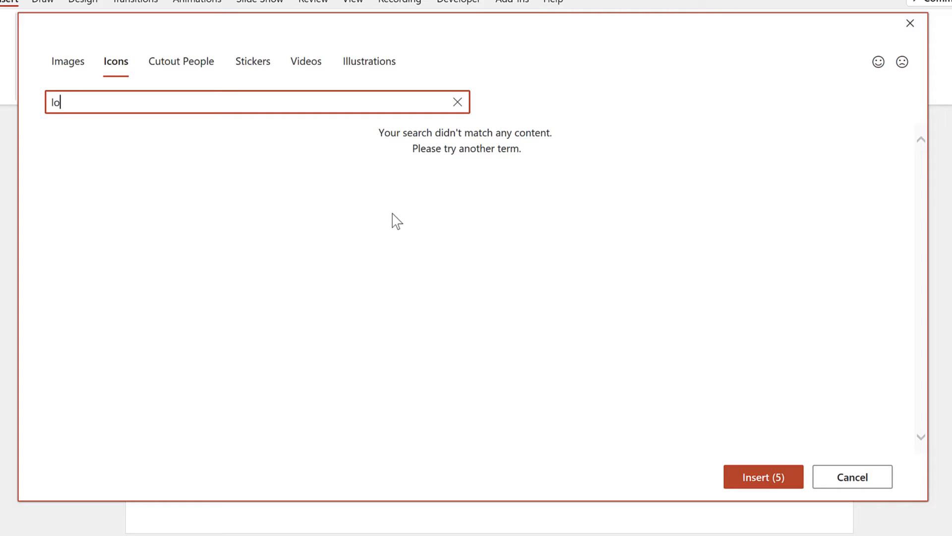
Add a delivery truck icon from a 'truck' search and insert all six icons.
key("BackSpace")
key("BackSpace")
type("truc")
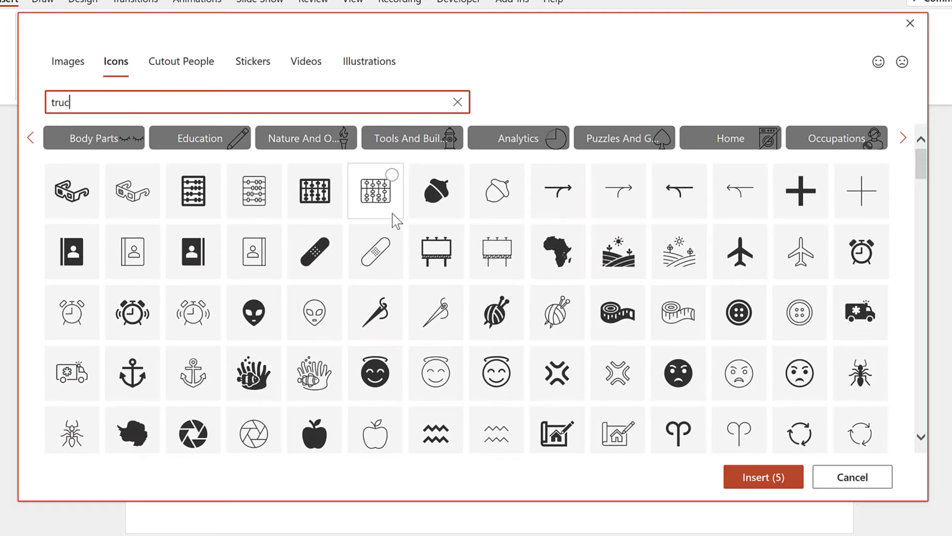
type("k")
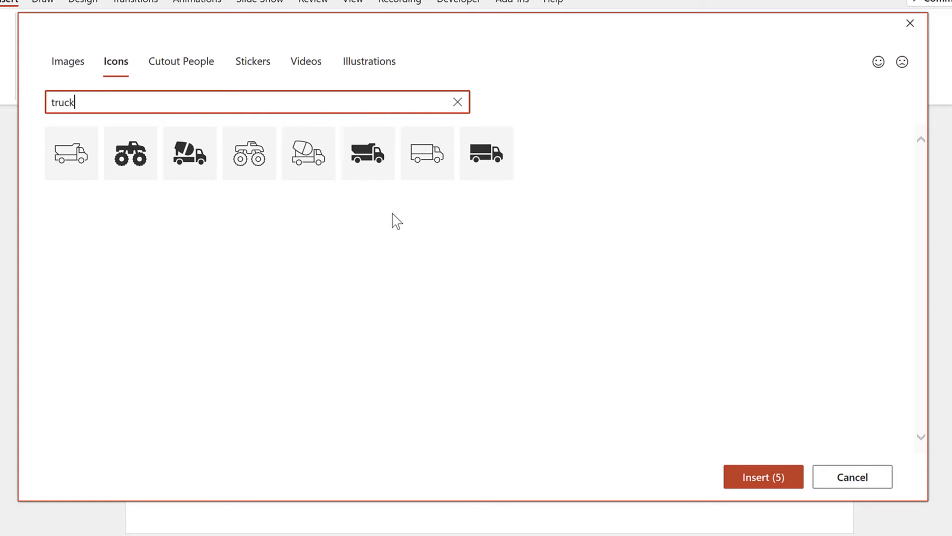
left_click(485, 156)
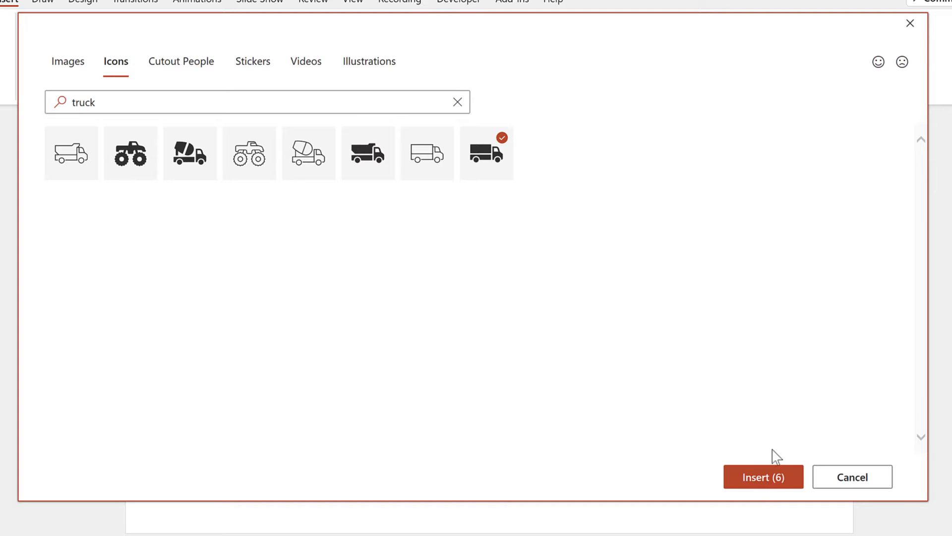
left_click(767, 488)
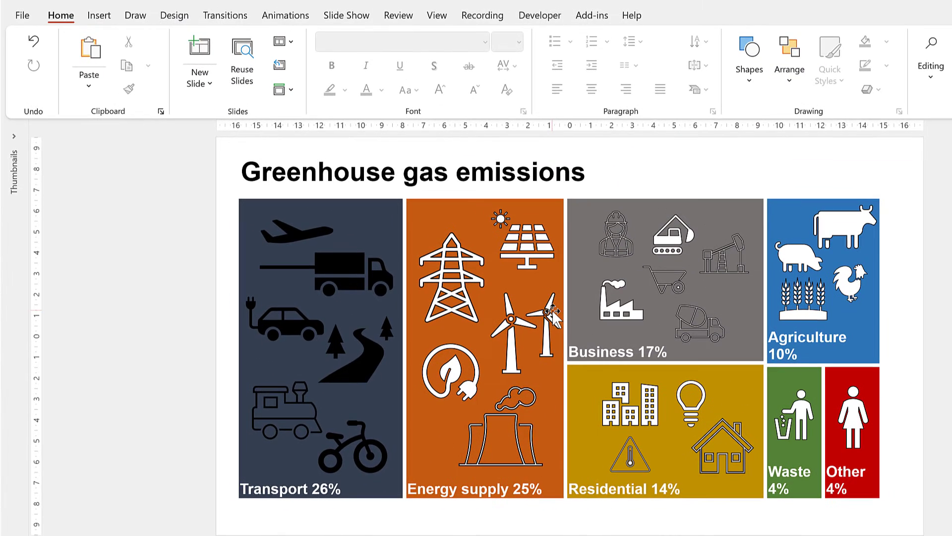
Select the airplane, truck, car, road, train and bicycle icons in the Transport tile.
left_click(100, 15)
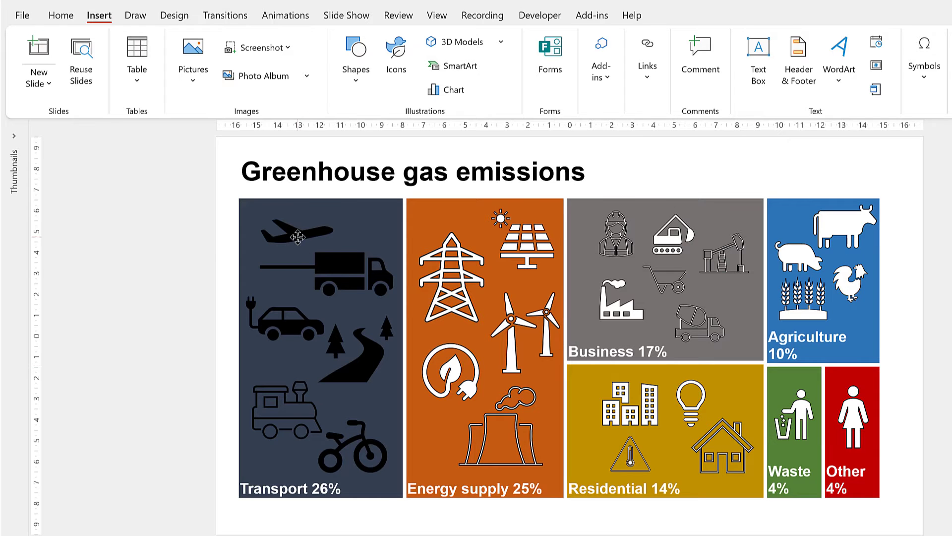
left_click(303, 245)
left_click(372, 267, "ctrl")
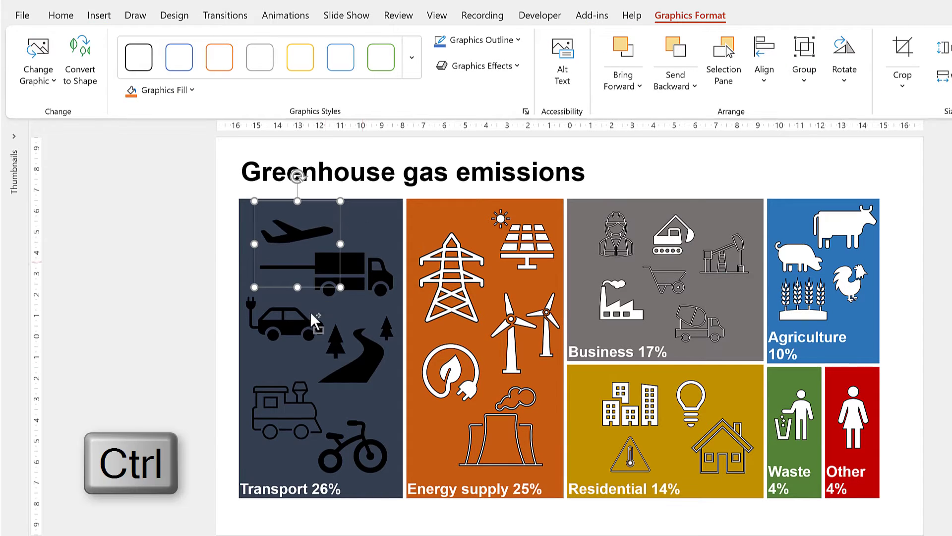
left_click(279, 329, "ctrl")
left_click(372, 363, "ctrl")
left_click(305, 407, "ctrl")
left_click(350, 447, "ctrl")
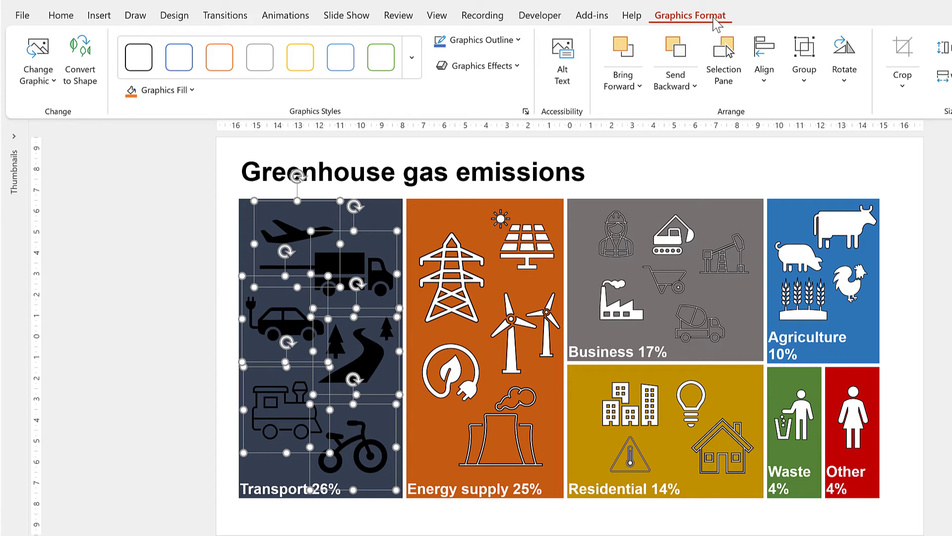
Fill the selected transport icons white with a theme-colour outline, then select the airplane alone.
left_click(183, 91)
left_click(125, 132)
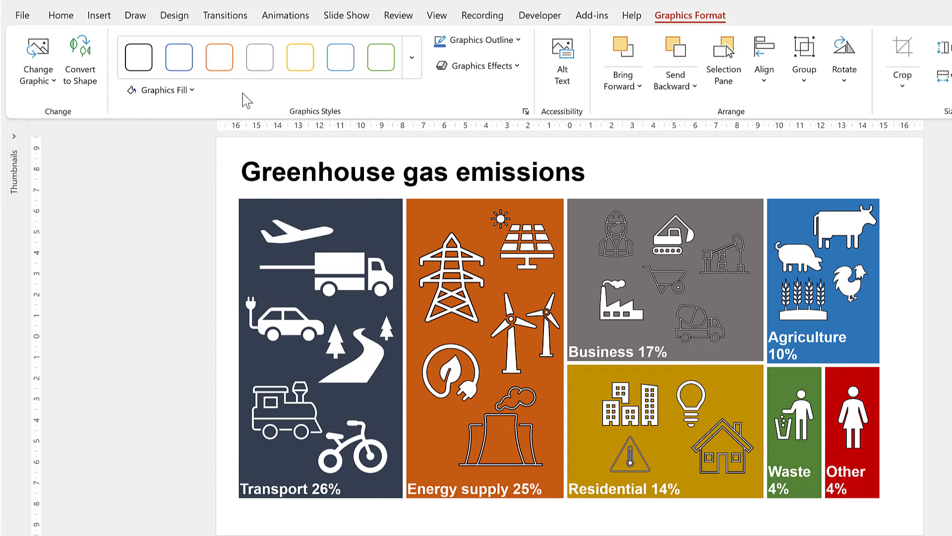
left_click(495, 44)
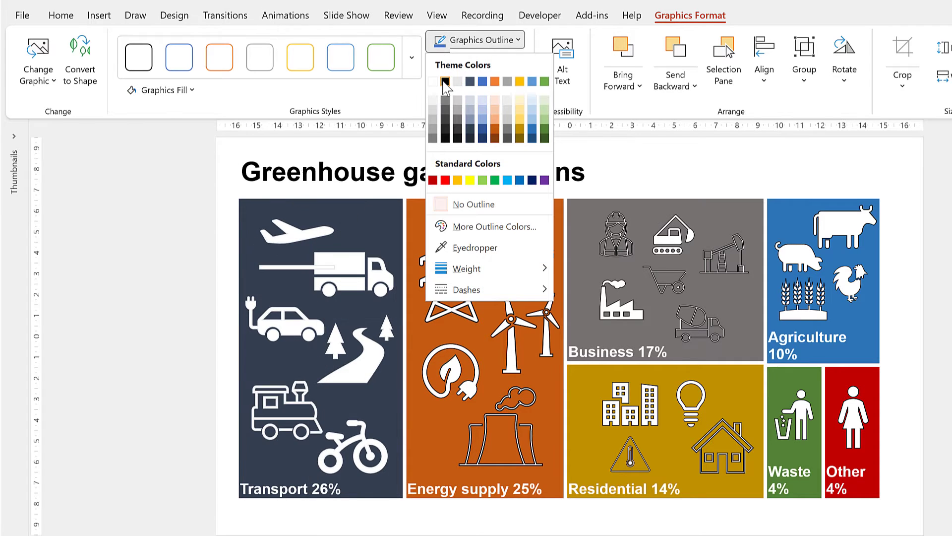
left_click(450, 88)
left_click(164, 208)
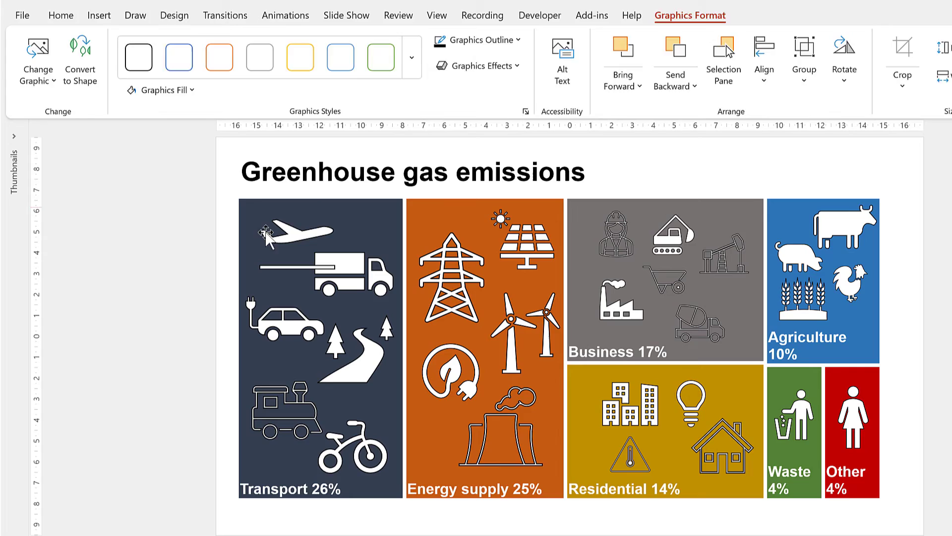
left_click(297, 231)
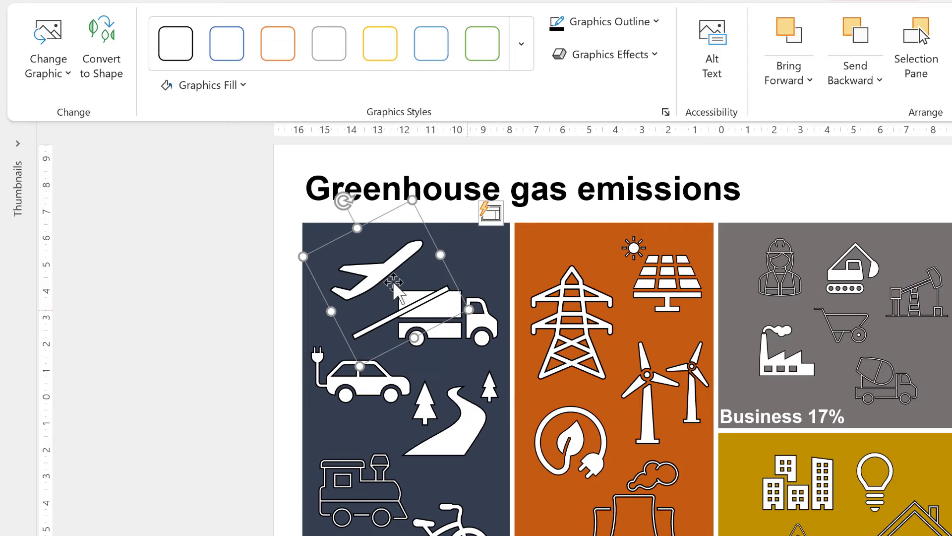
Convert the airplane icon to a shape and delete the diagonal runway line beneath it.
right_click(372, 267)
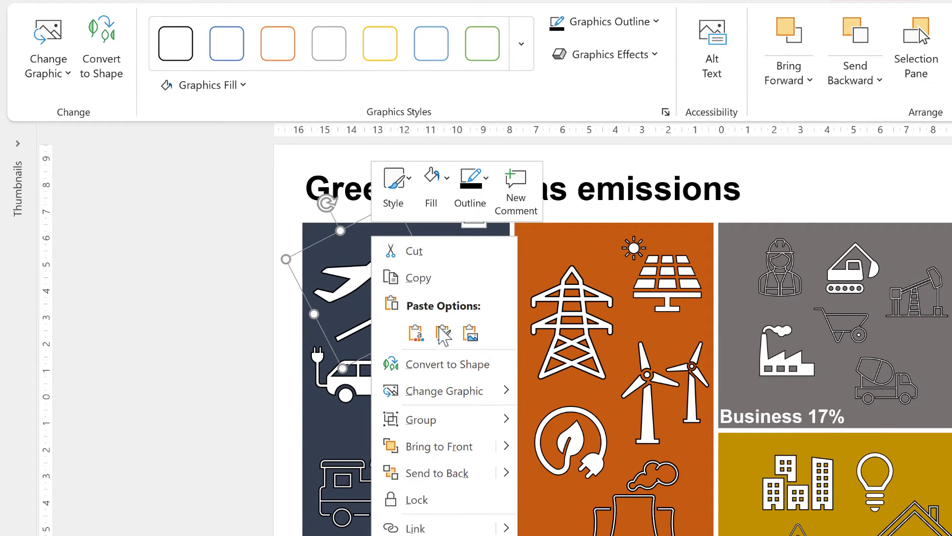
left_click(448, 363)
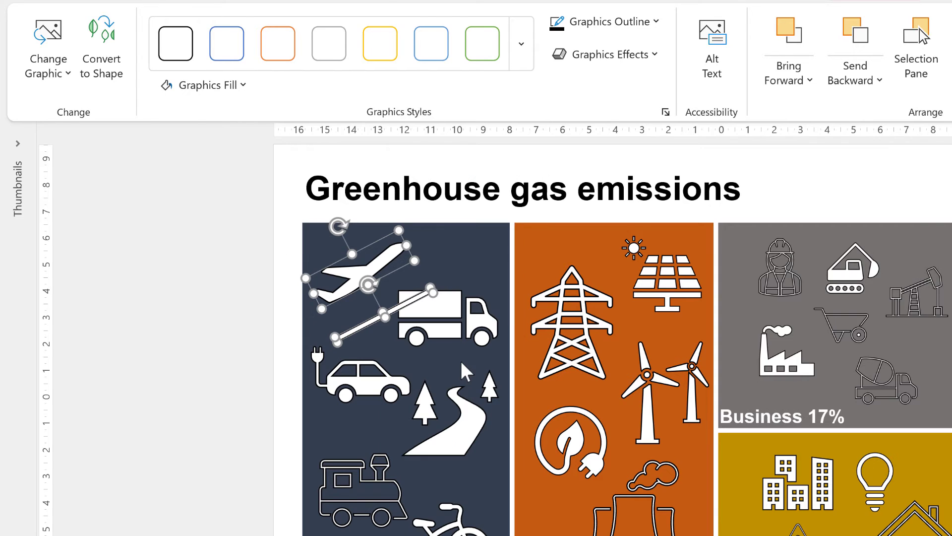
left_click(244, 272)
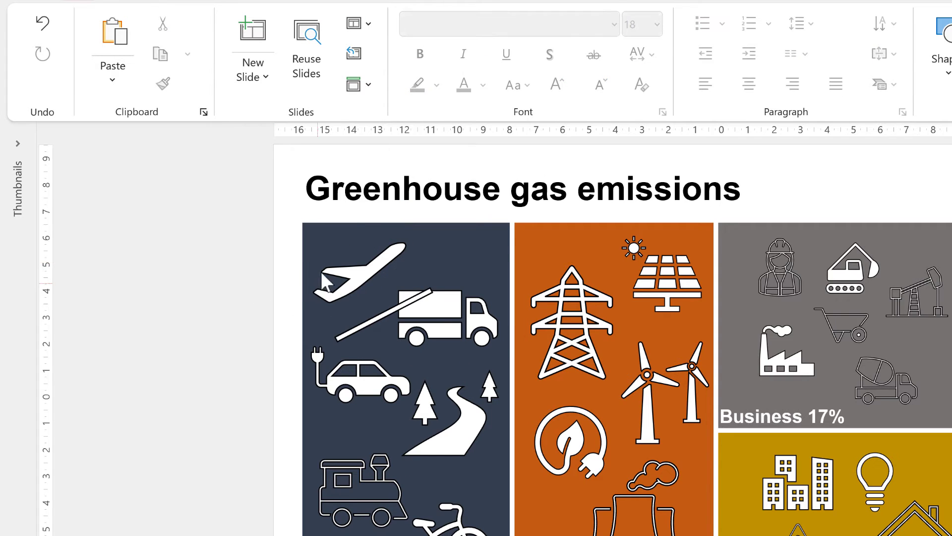
left_click(351, 276)
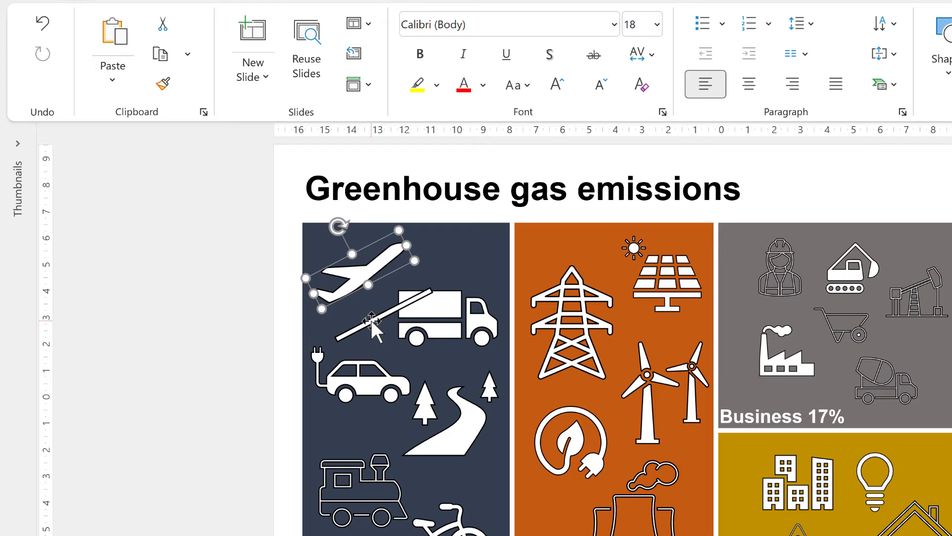
left_click(371, 320)
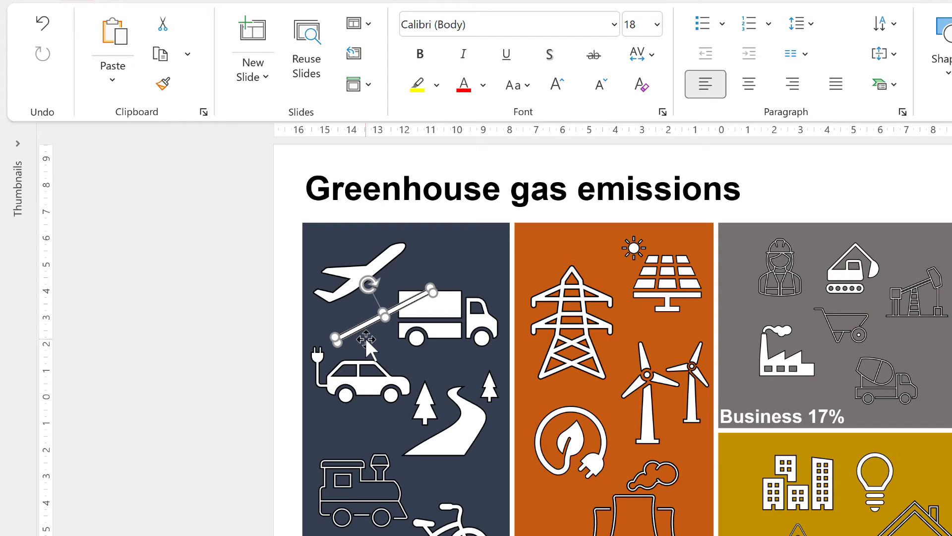
key("Delete")
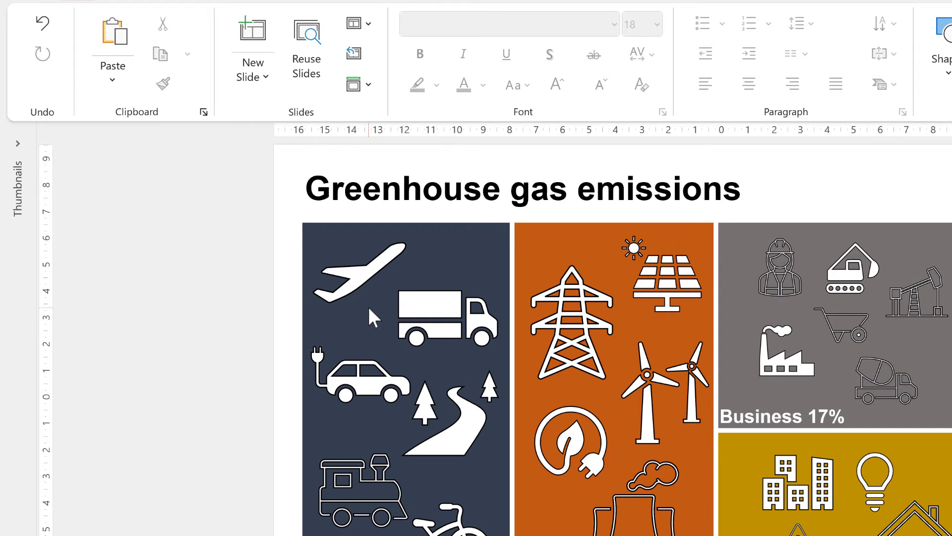
mouse_move(372, 317)
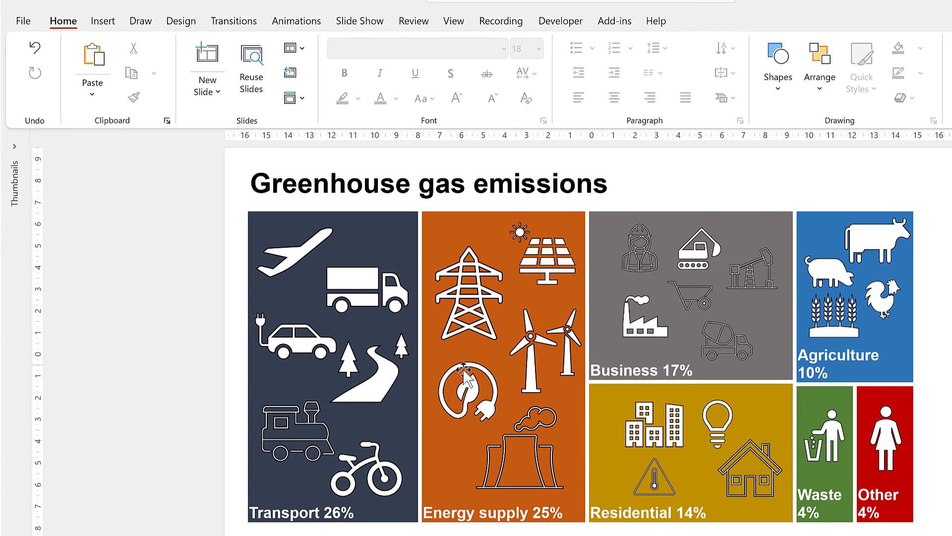
Convert the plug-and-leaf icon in the Energy supply tile to a shape.
left_click(462, 390)
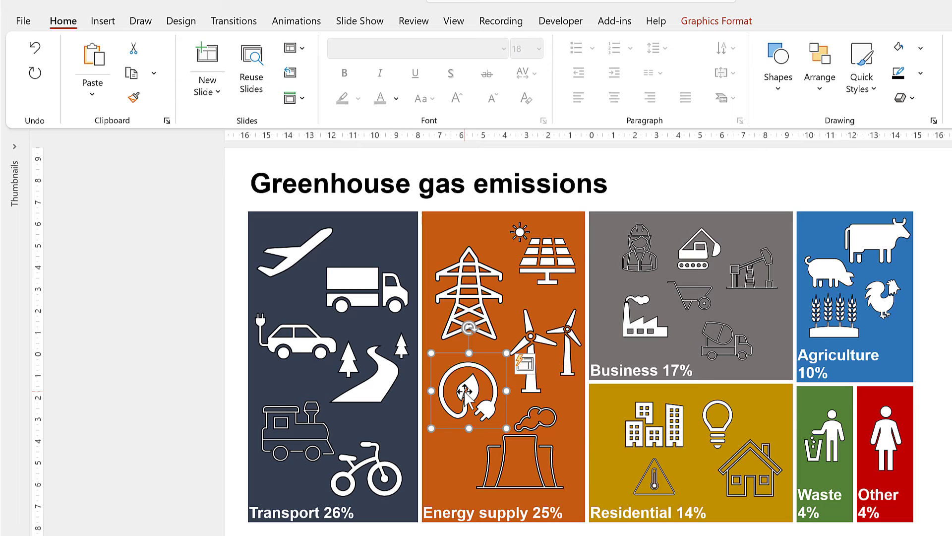
left_click(717, 20)
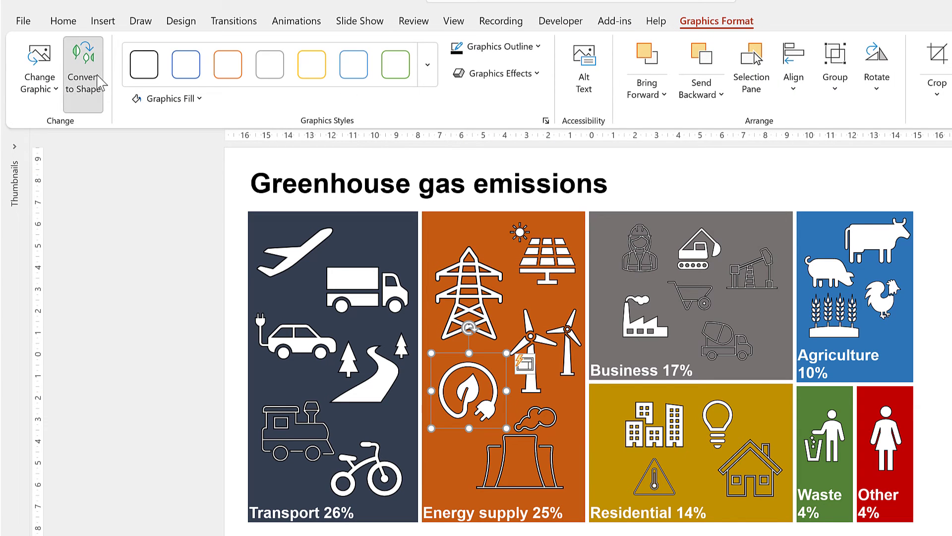
left_click(84, 74)
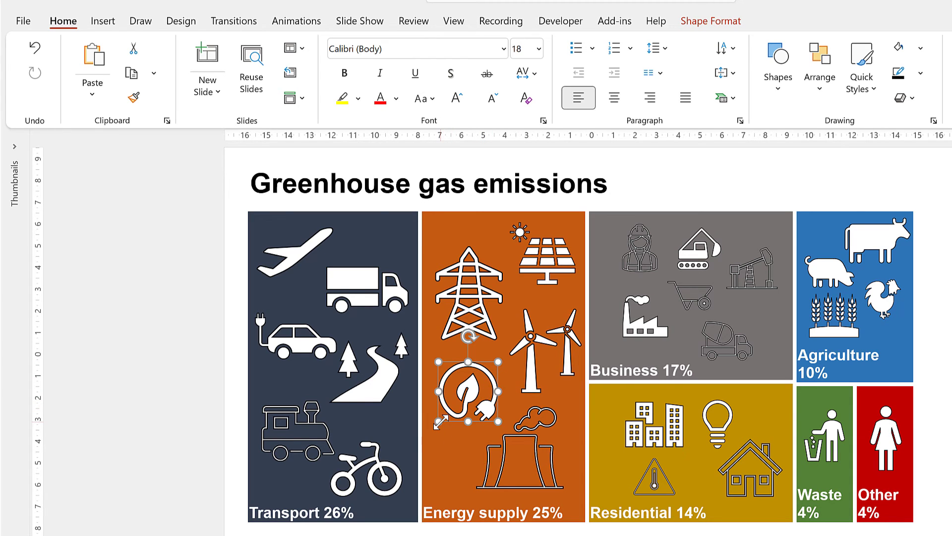
Enlarge the plug shape and give it a 2¼ pt Scribble sketched outline.
mouse_move(439, 421)
left_mouse_down()
mouse_move(402, 442)
mouse_move(402, 455)
left_mouse_up()
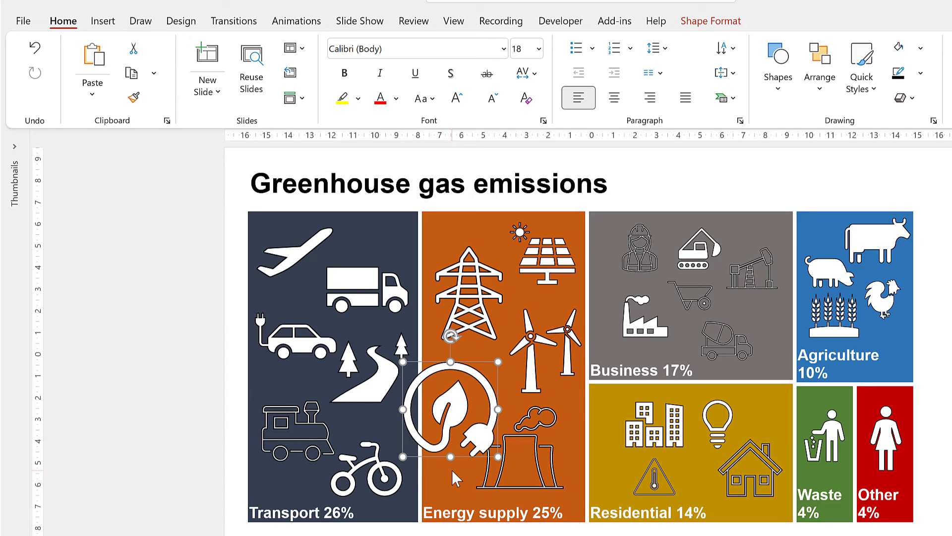
left_click(711, 20)
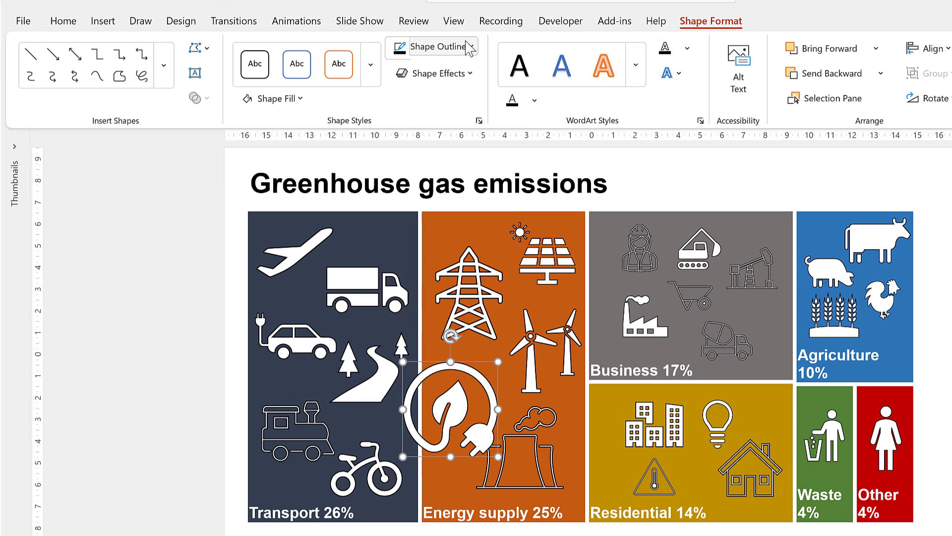
left_click(471, 50)
mouse_move(428, 284)
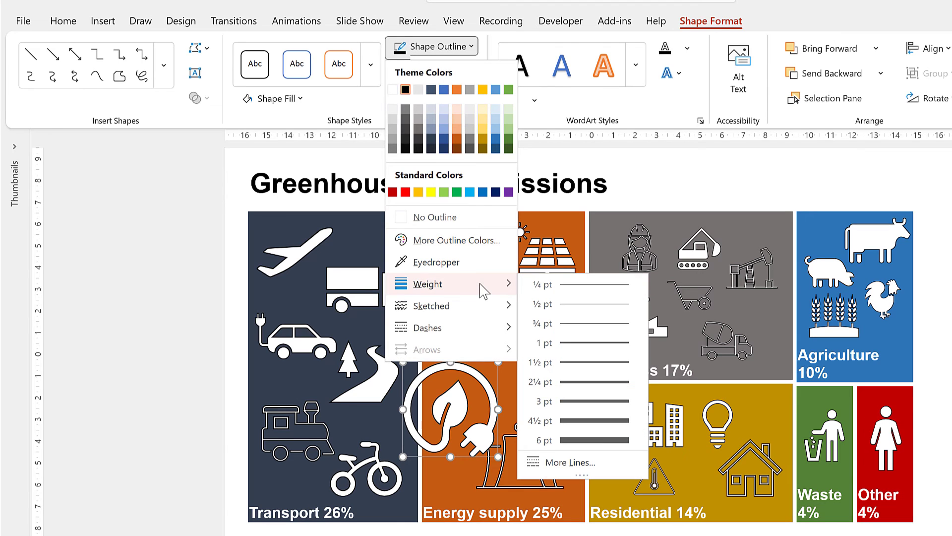
left_click(596, 382)
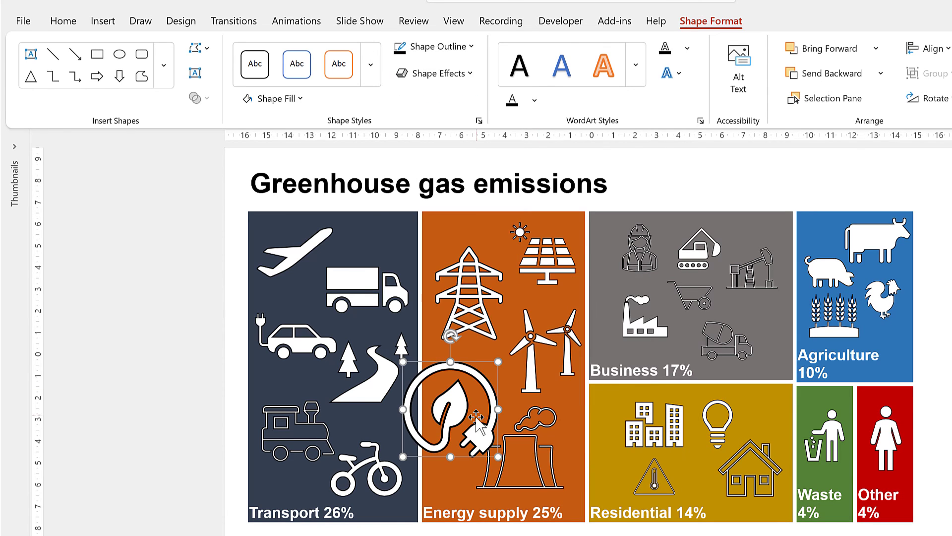
left_click(444, 50)
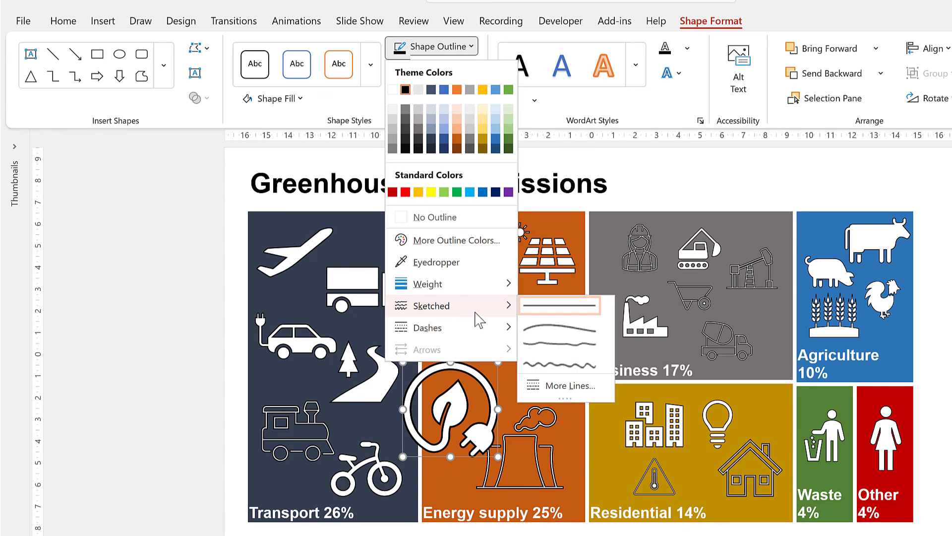
mouse_move(432, 306)
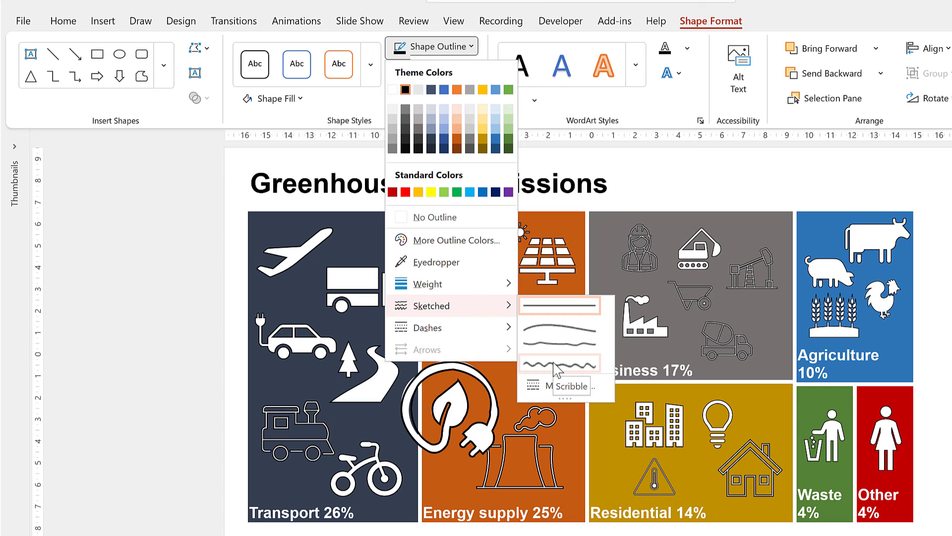
left_click(557, 368)
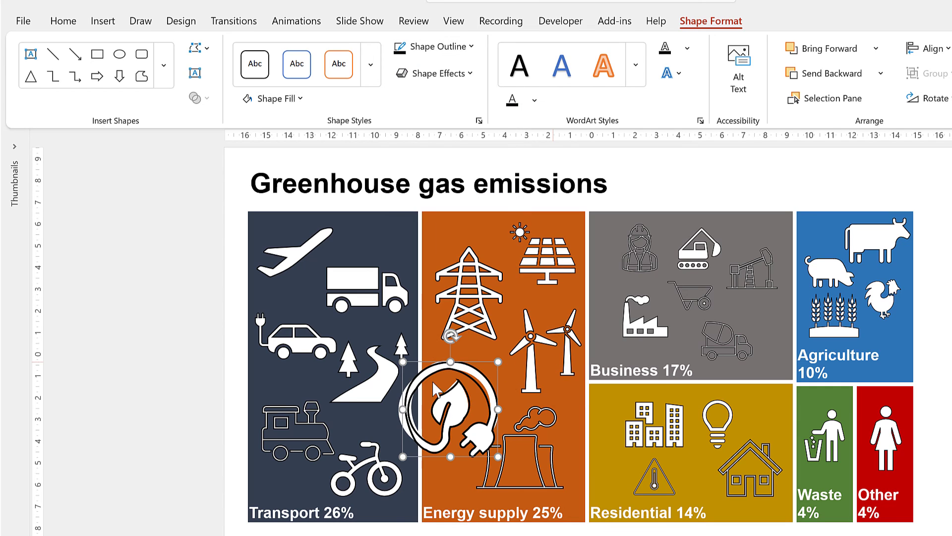
left_click(156, 387)
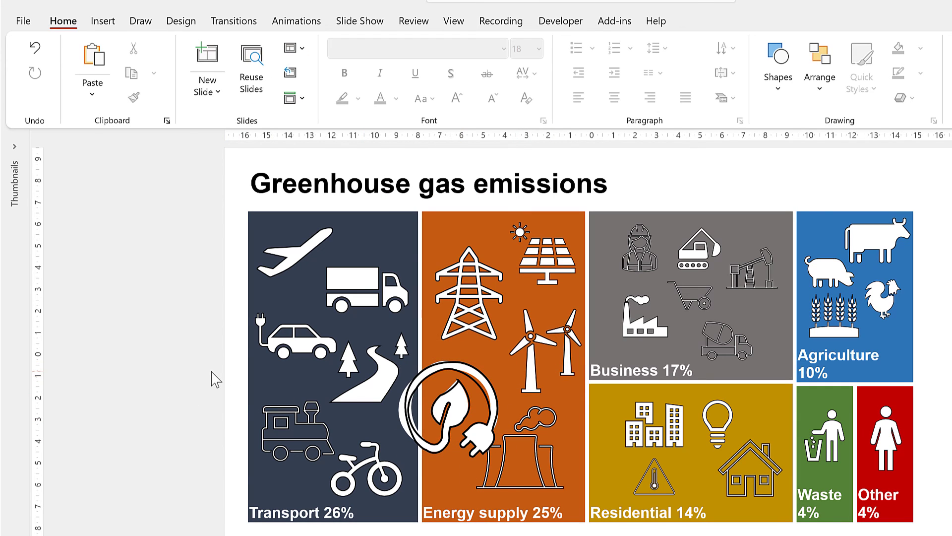